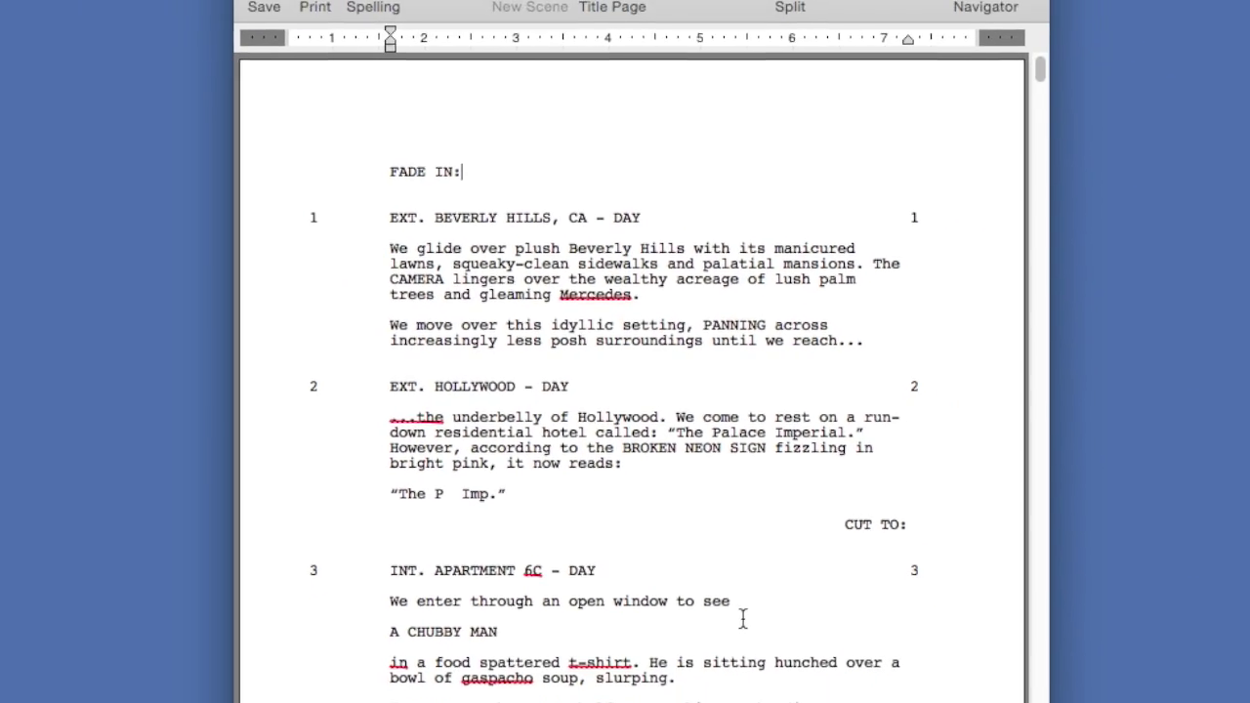
Create a new screenplay with the scene heading "INT. SET - DAY" and the action line "This is the set..."
click(167, 11)
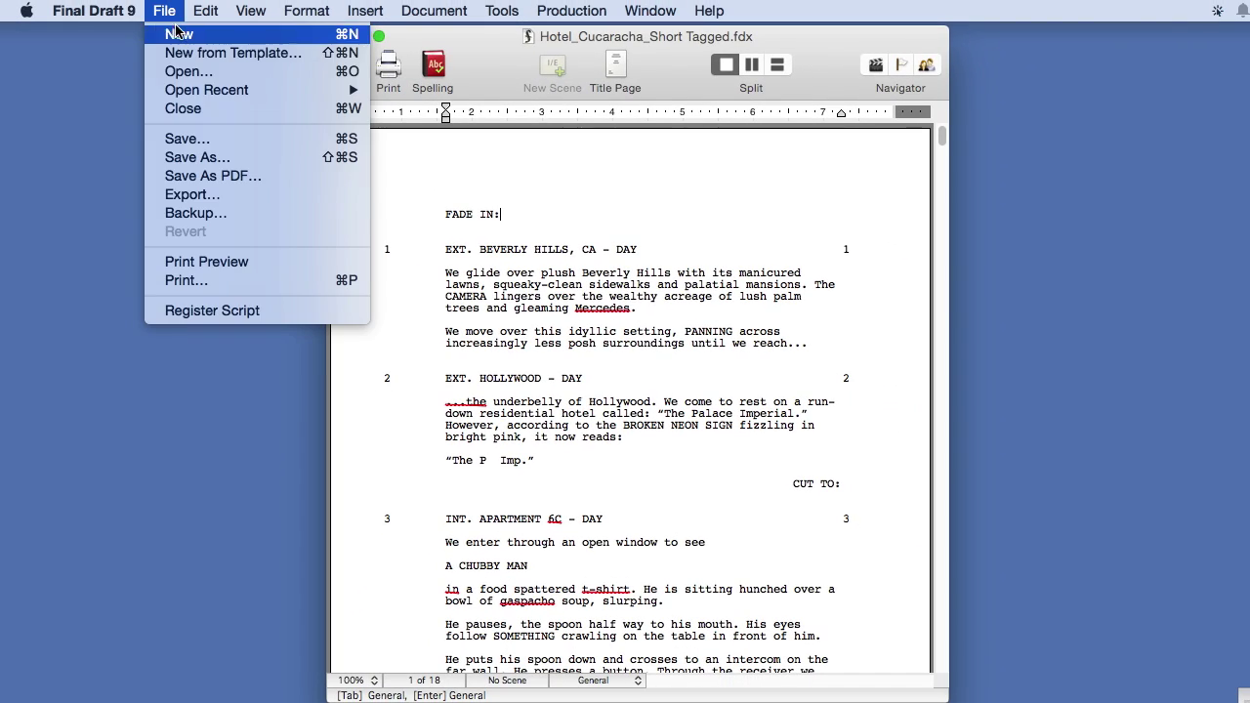
click(177, 34)
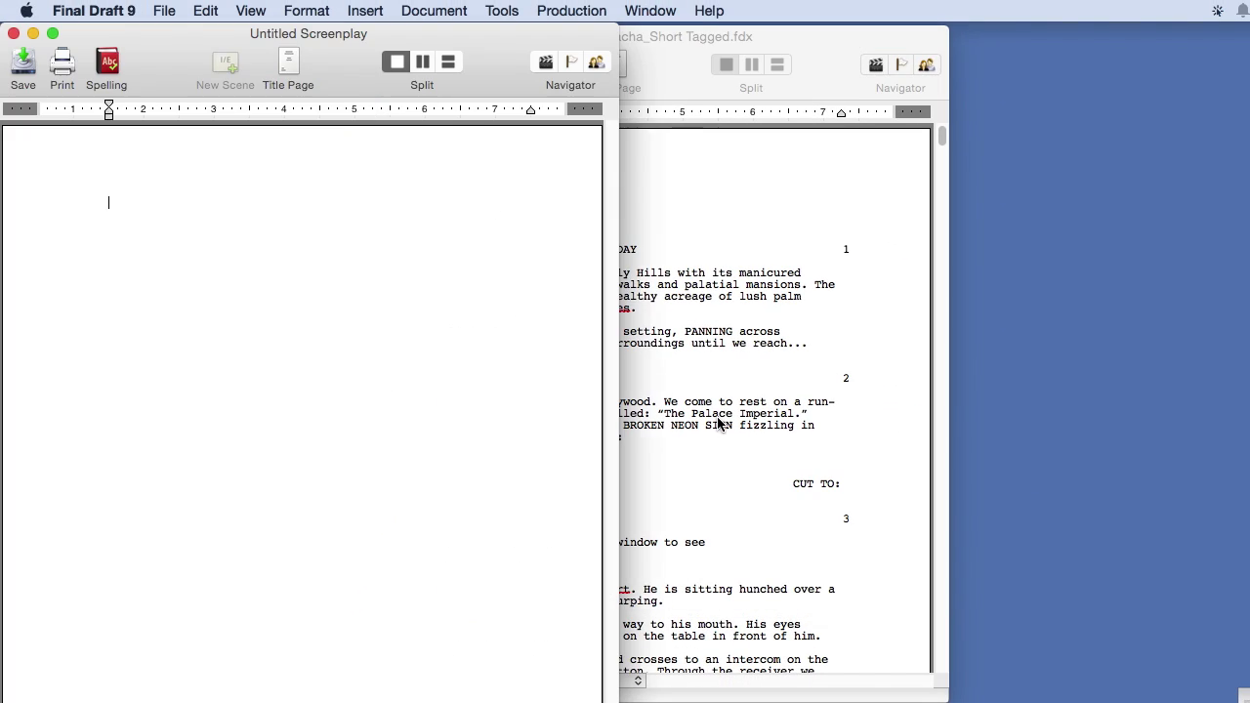
drag(316, 36, 636, 42)
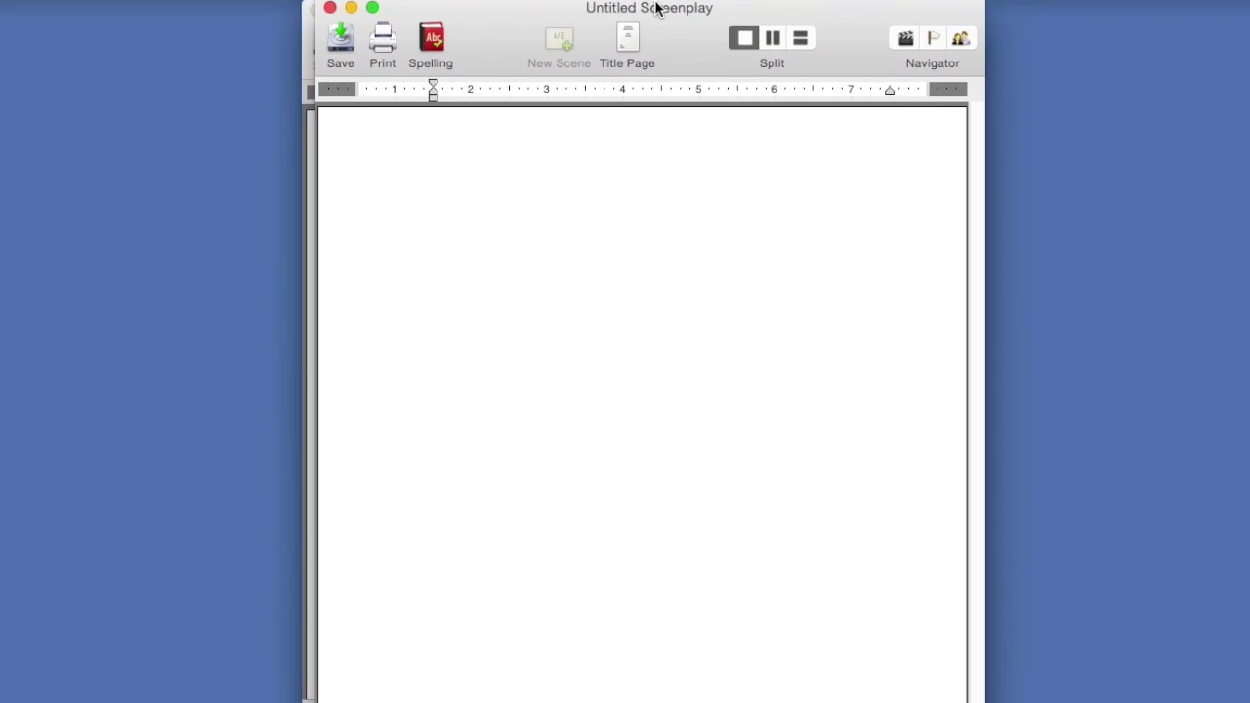
text(INT. SET)
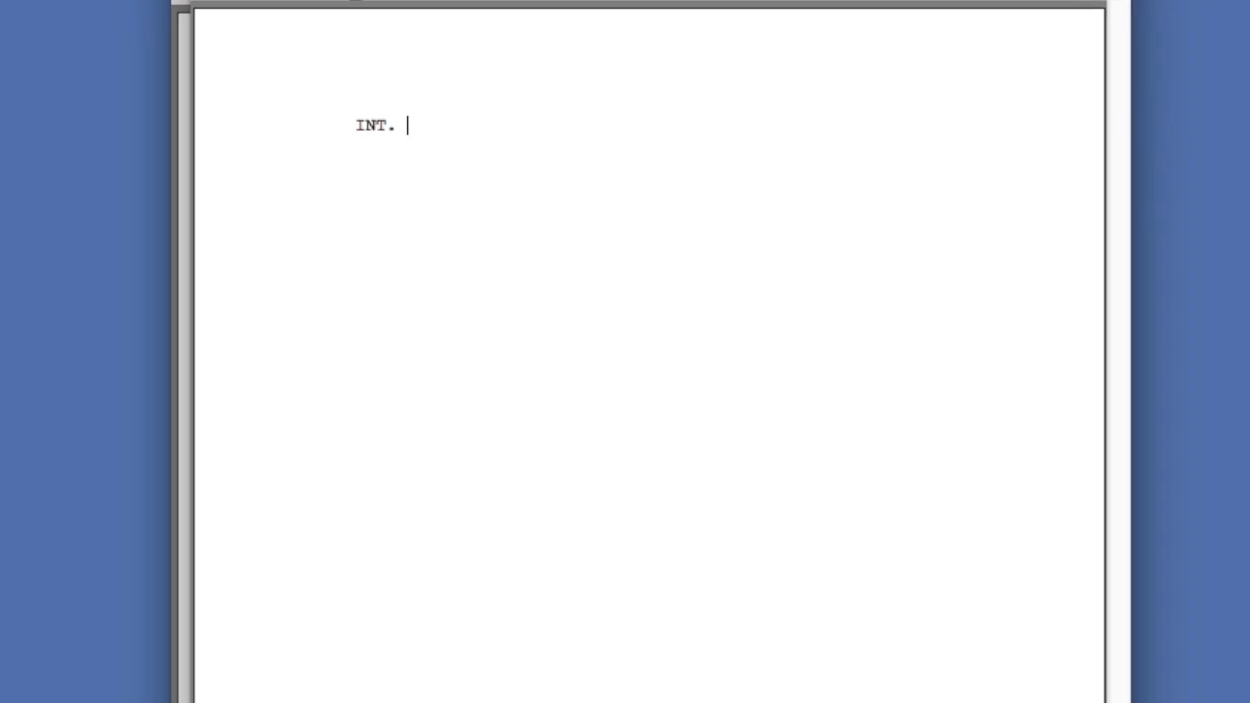
text( - DAY)
key(Return)
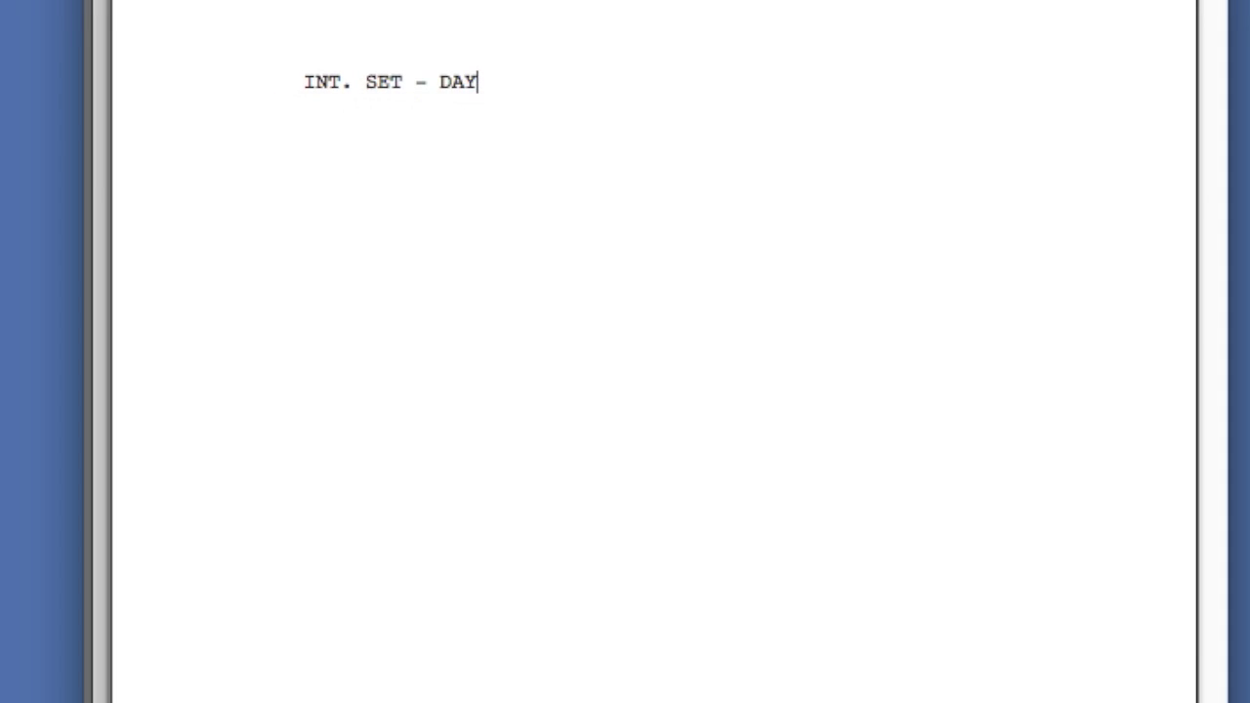
text(This is the set...)
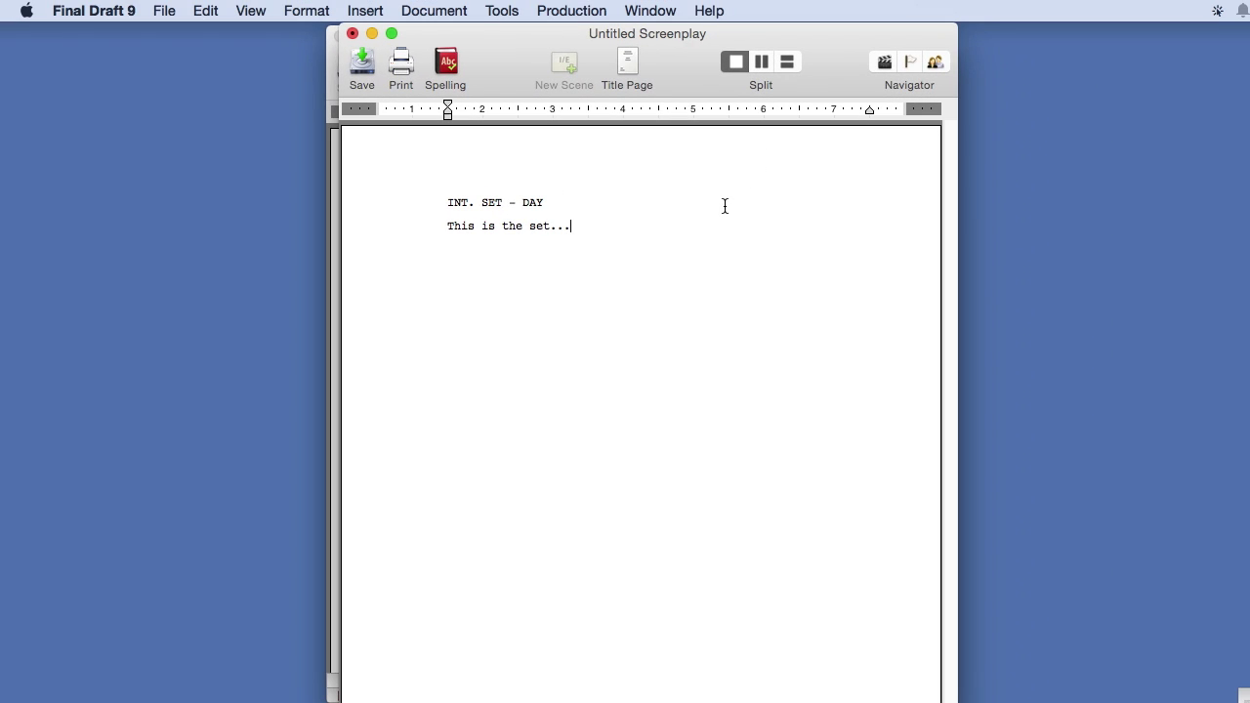
Number the new screenplay's scenes by Scene Heading, starting at 1 and keeping existing numbers
click(576, 10)
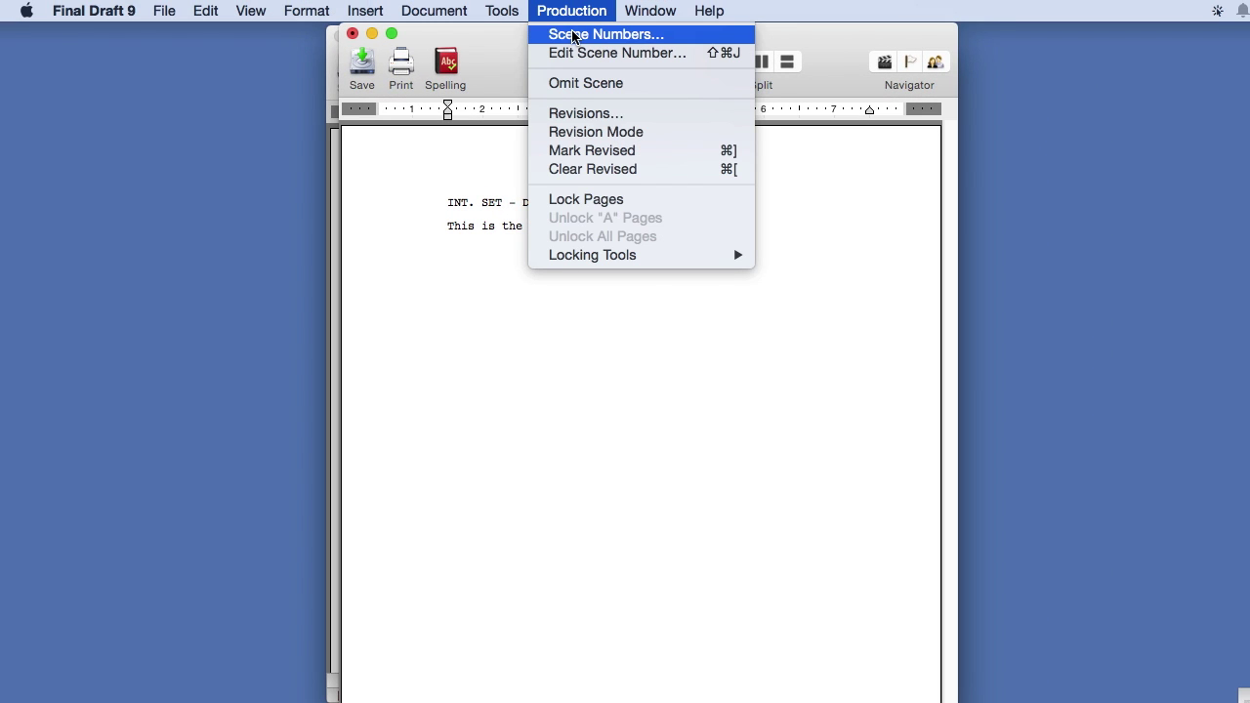
click(699, 37)
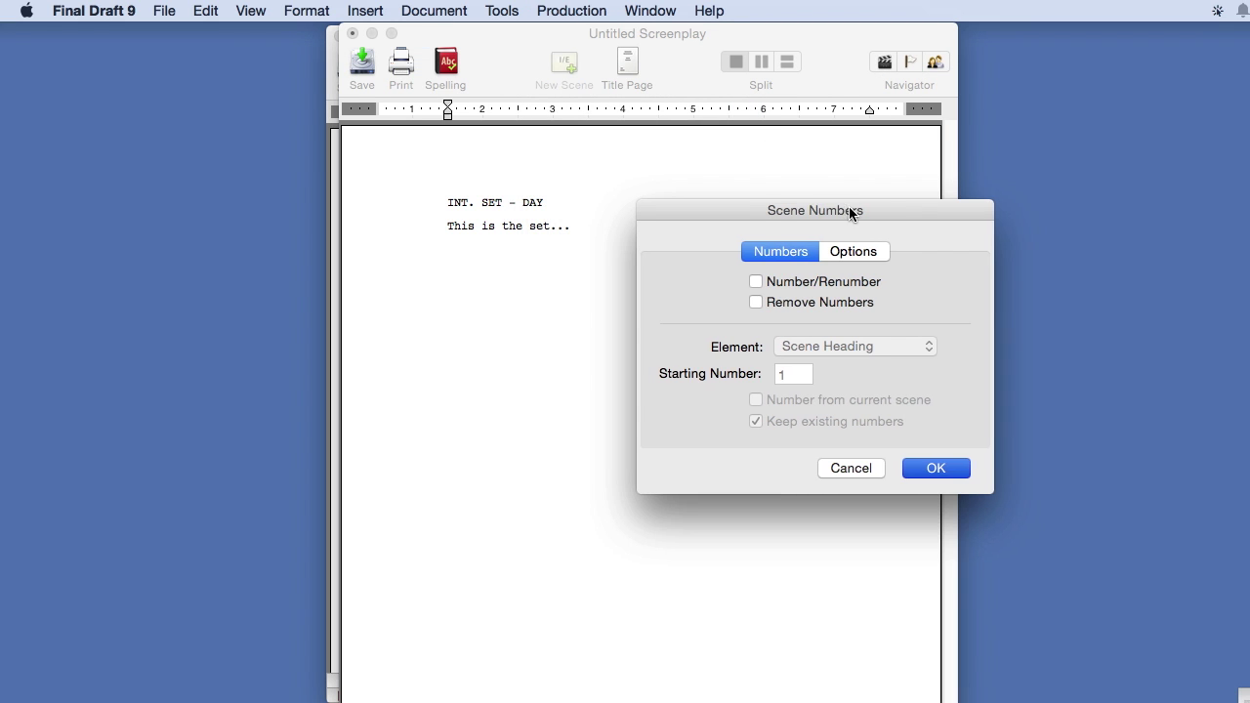
drag(851, 209, 725, 168)
click(632, 227)
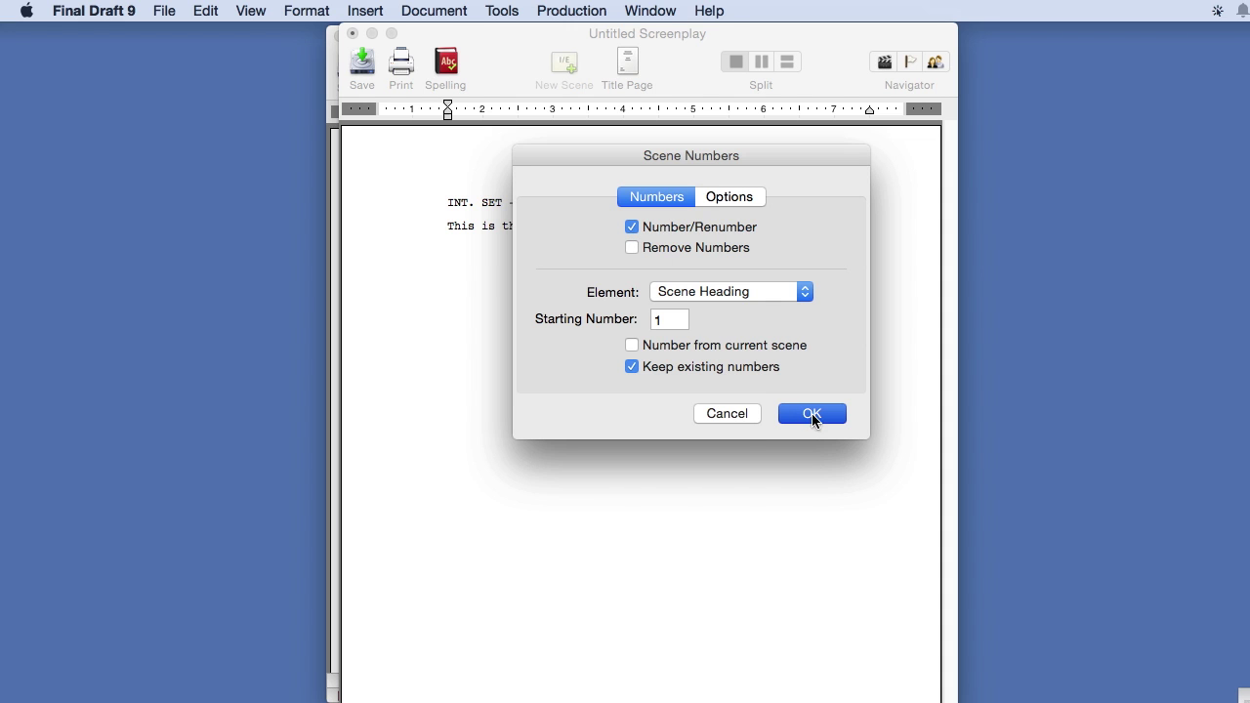
click(812, 413)
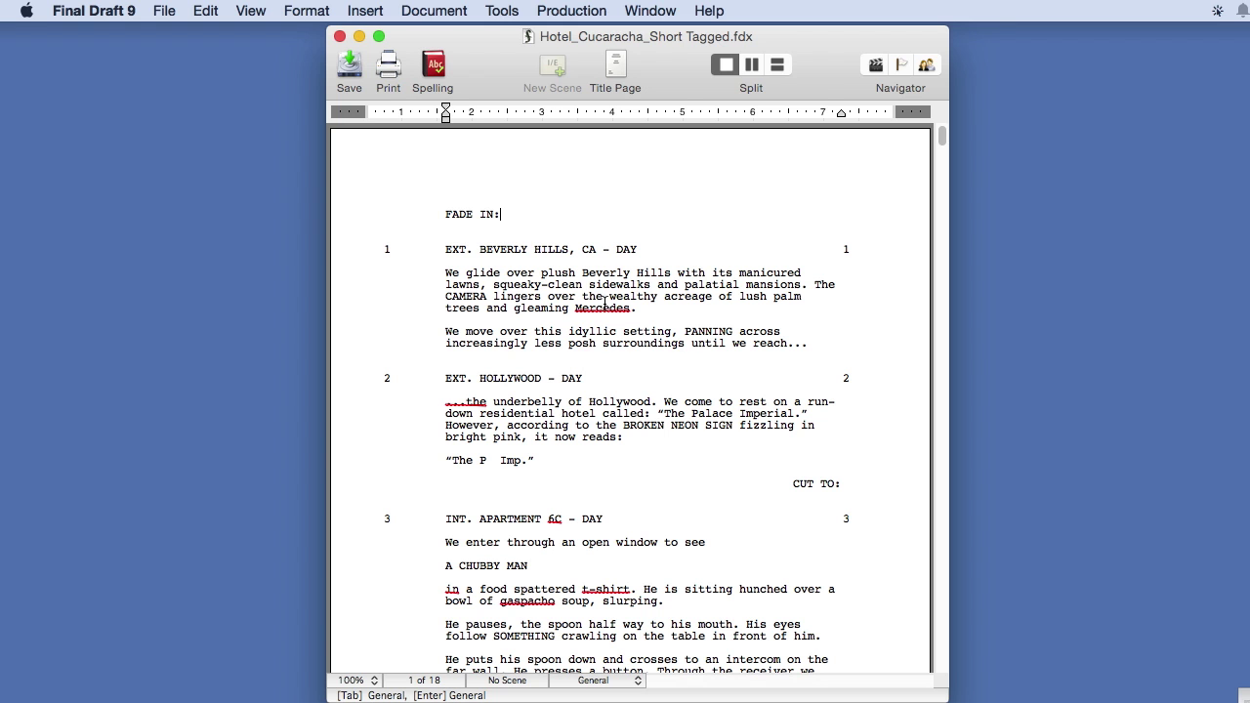
Examine the scene headings, scene numbers and action text throughout the Hotel_Cucaracha_Short Tagged.fdx script
scroll(586, 469, down, 5)
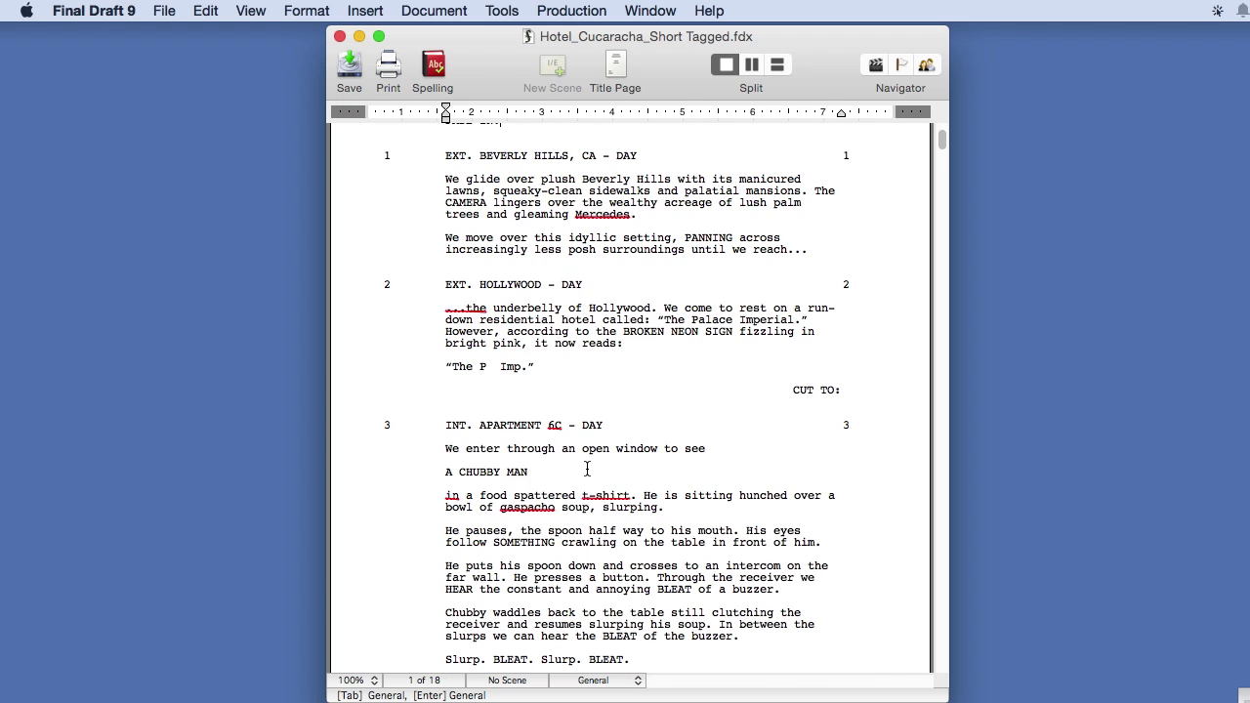
scroll(588, 467, down, 10)
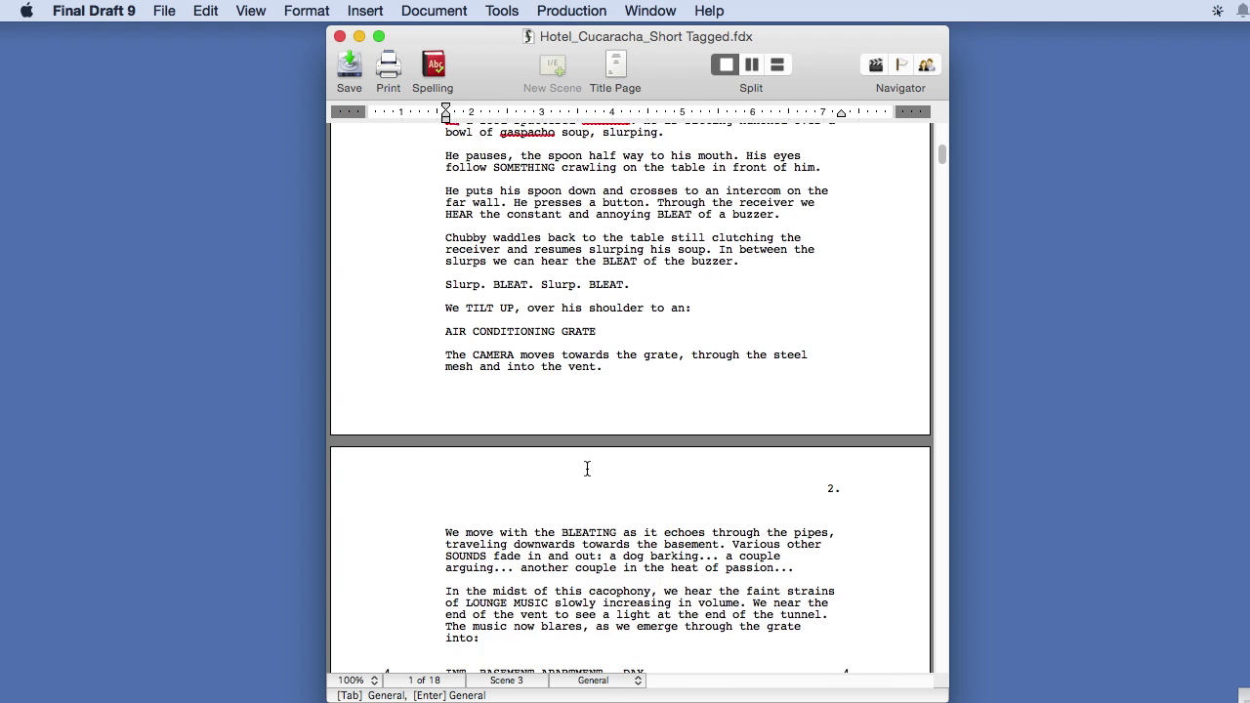
scroll(589, 470, down, 4)
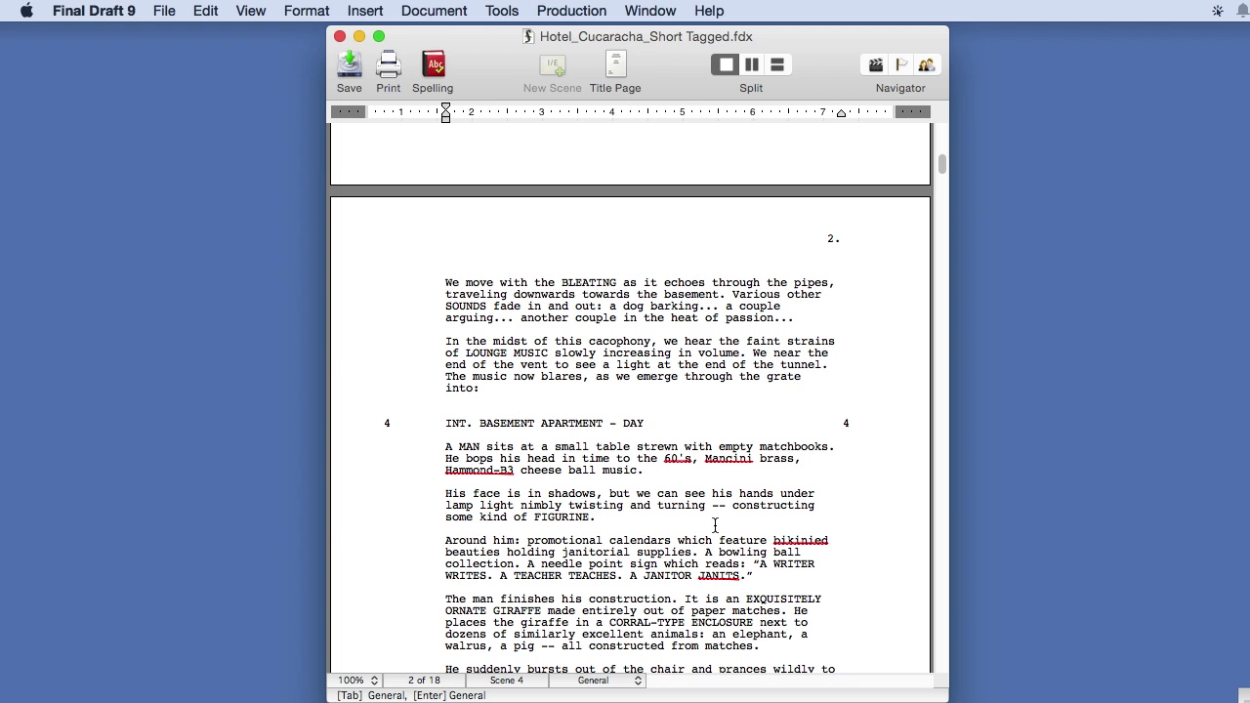
scroll(715, 526, down, 13)
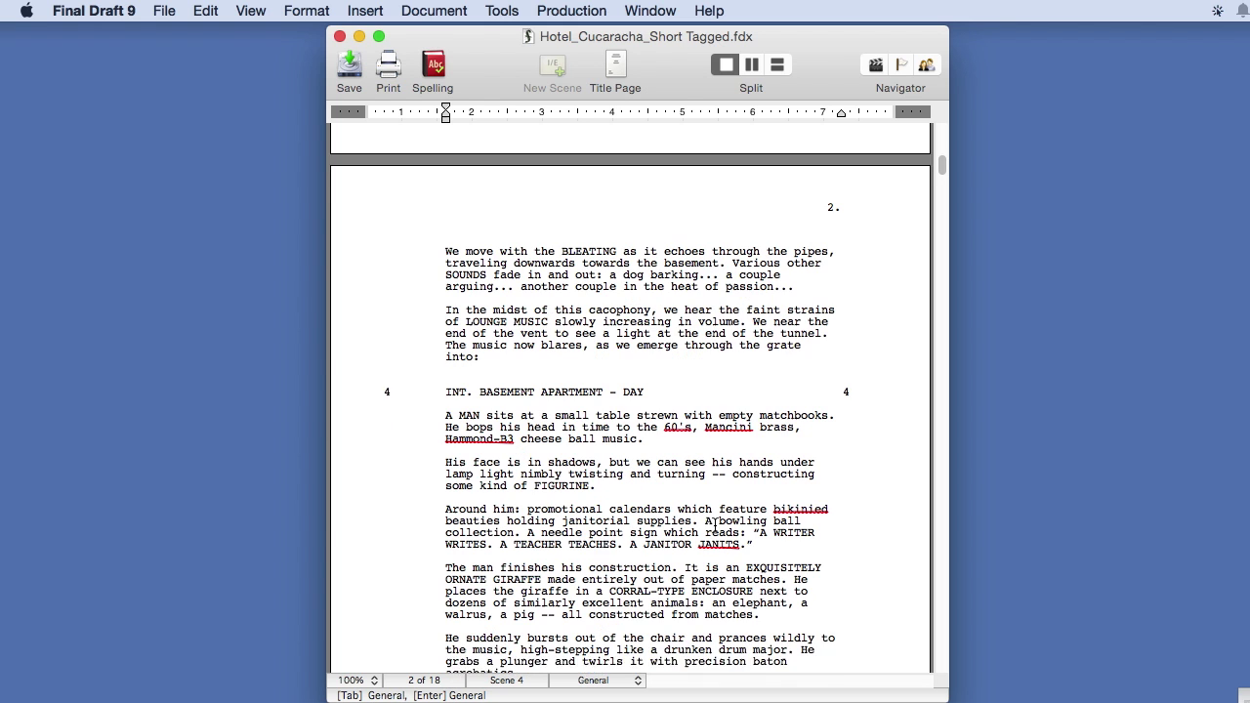
scroll(715, 526, down, 14)
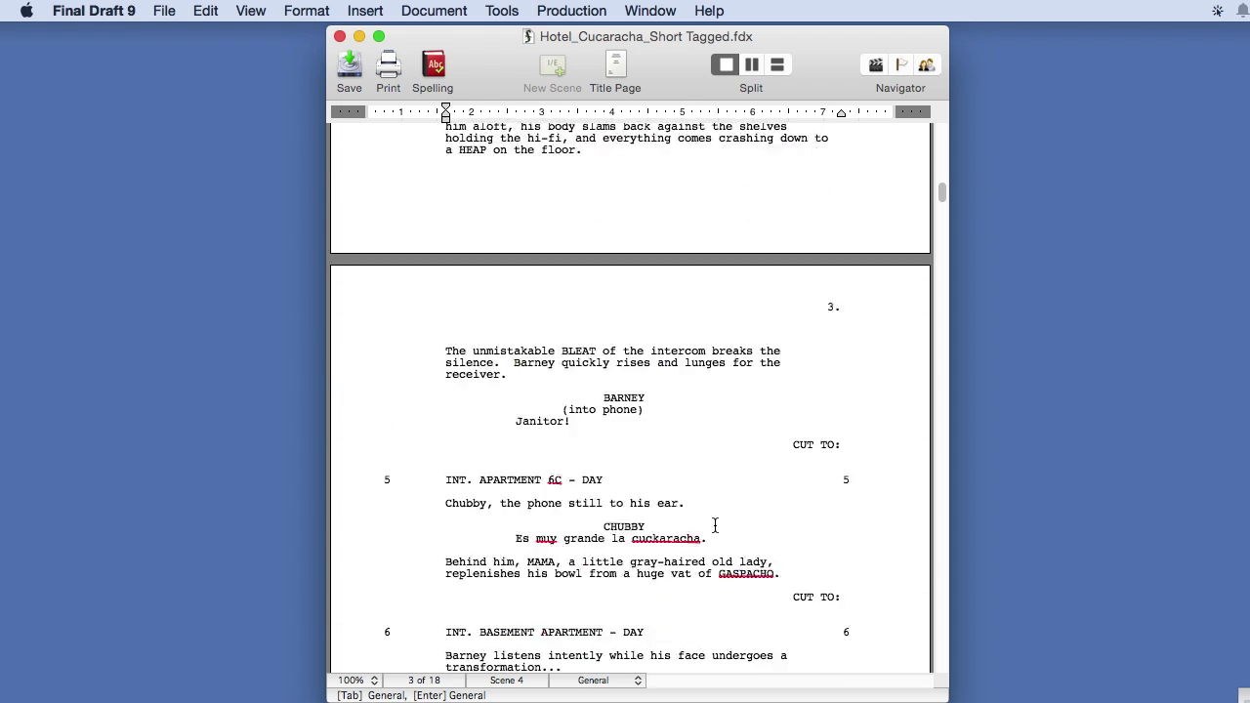
scroll(715, 525, down, 2)
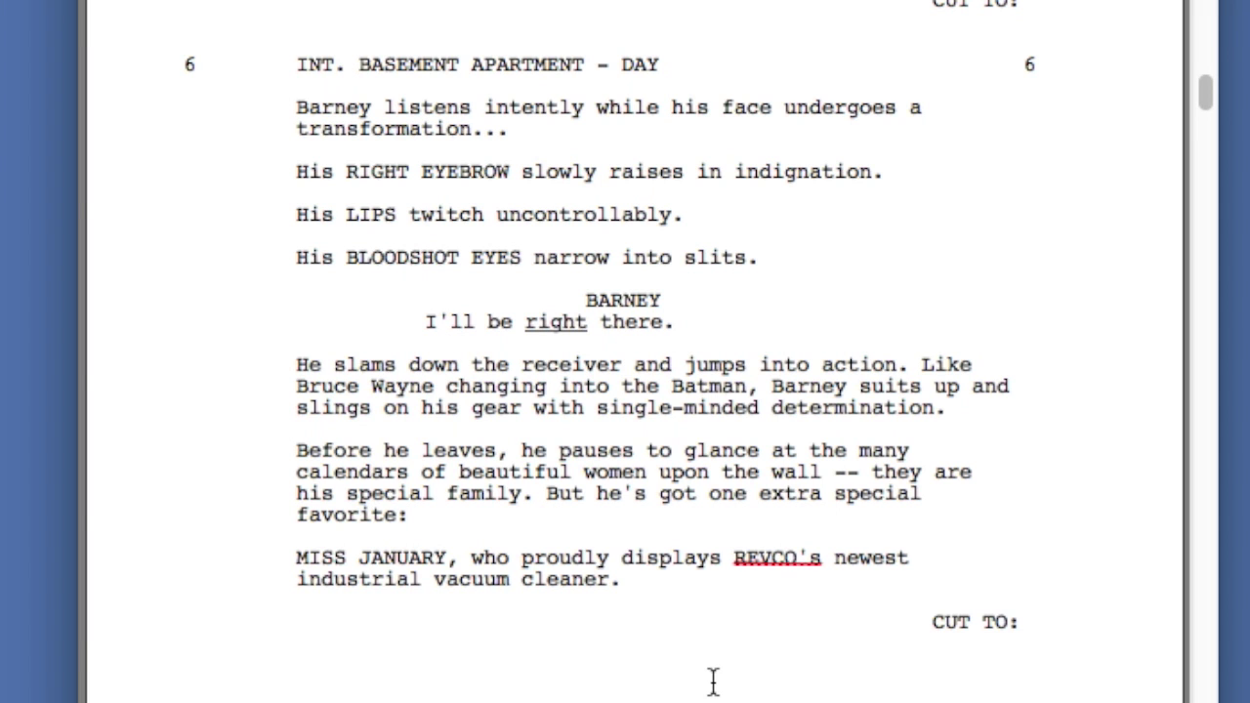
scroll(713, 682, down, 4)
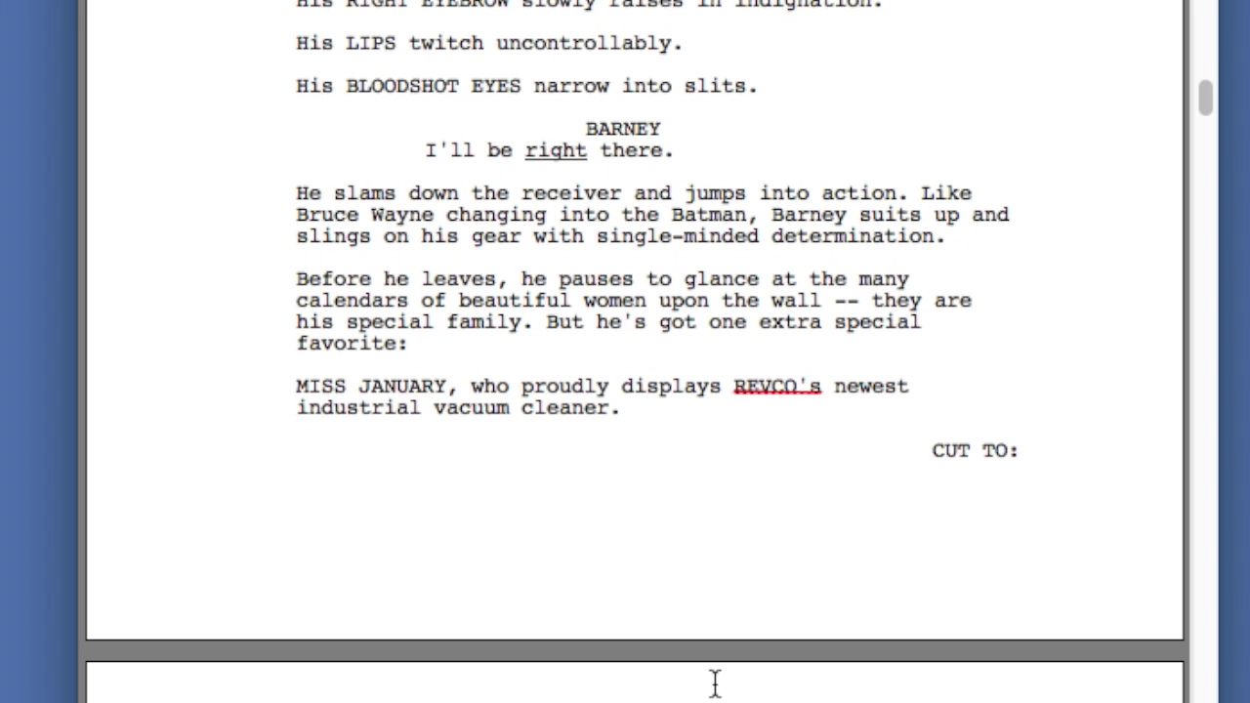
scroll(715, 684, down, 18)
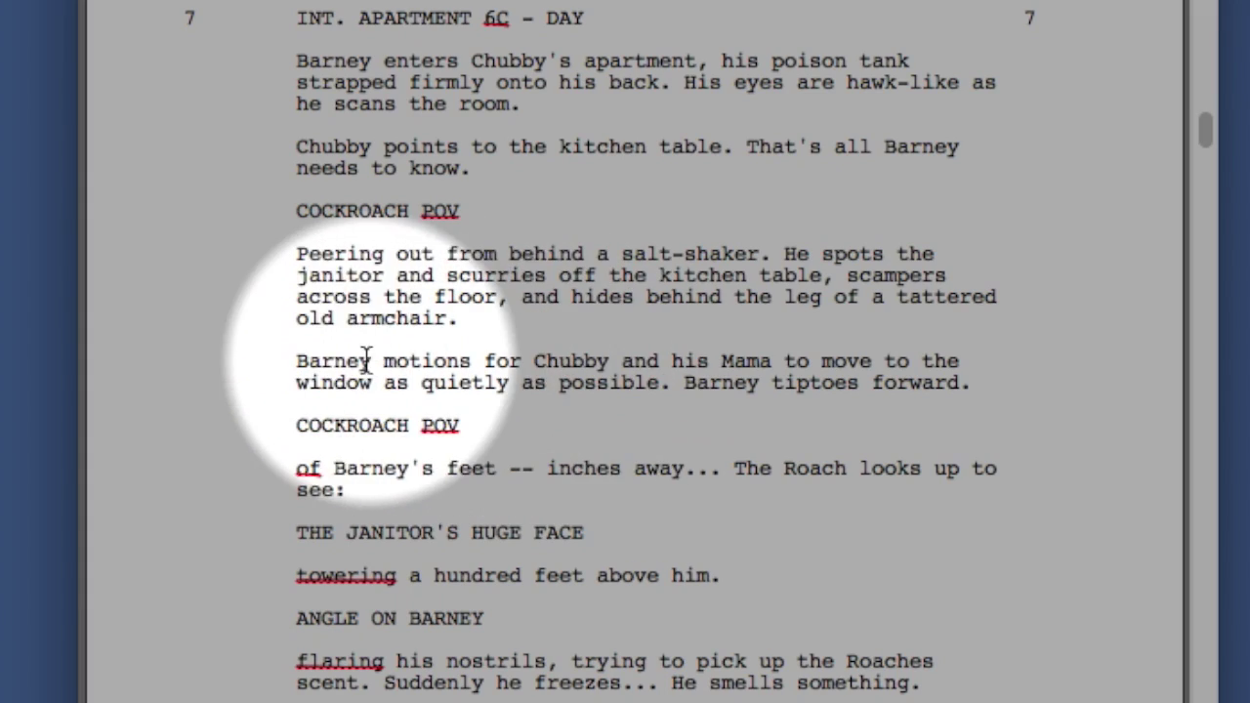
scroll(589, 536, down, 8)
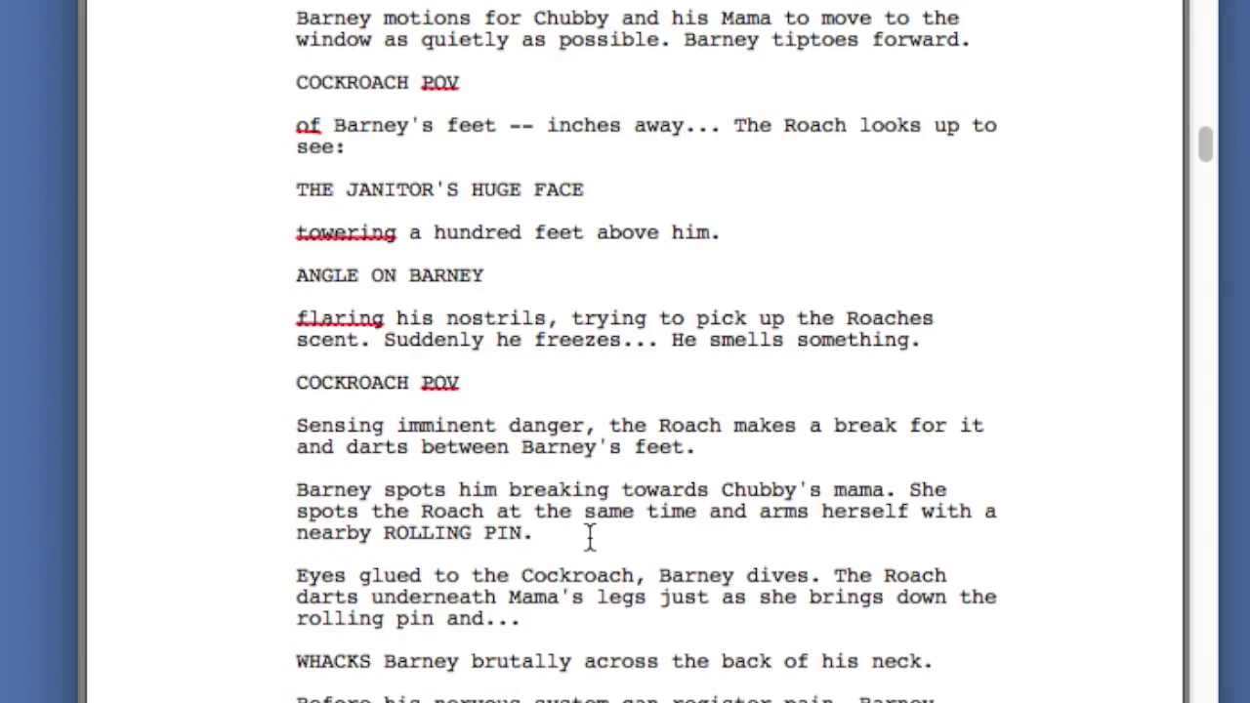
scroll(590, 535, down, 15)
scroll(589, 538, down, 8)
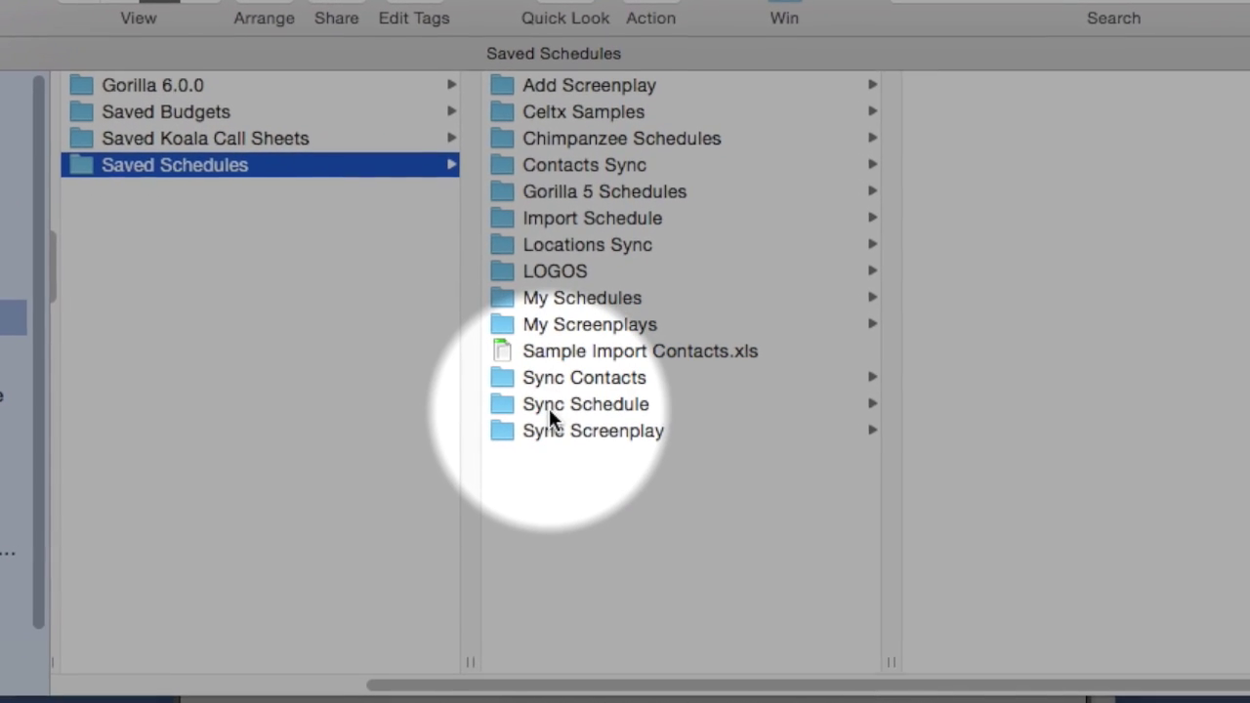
In Finder, open the My Screenplays folder within Saved Schedules and select Hotel_Cucaracha_Short Tagged.fdx
click(555, 325)
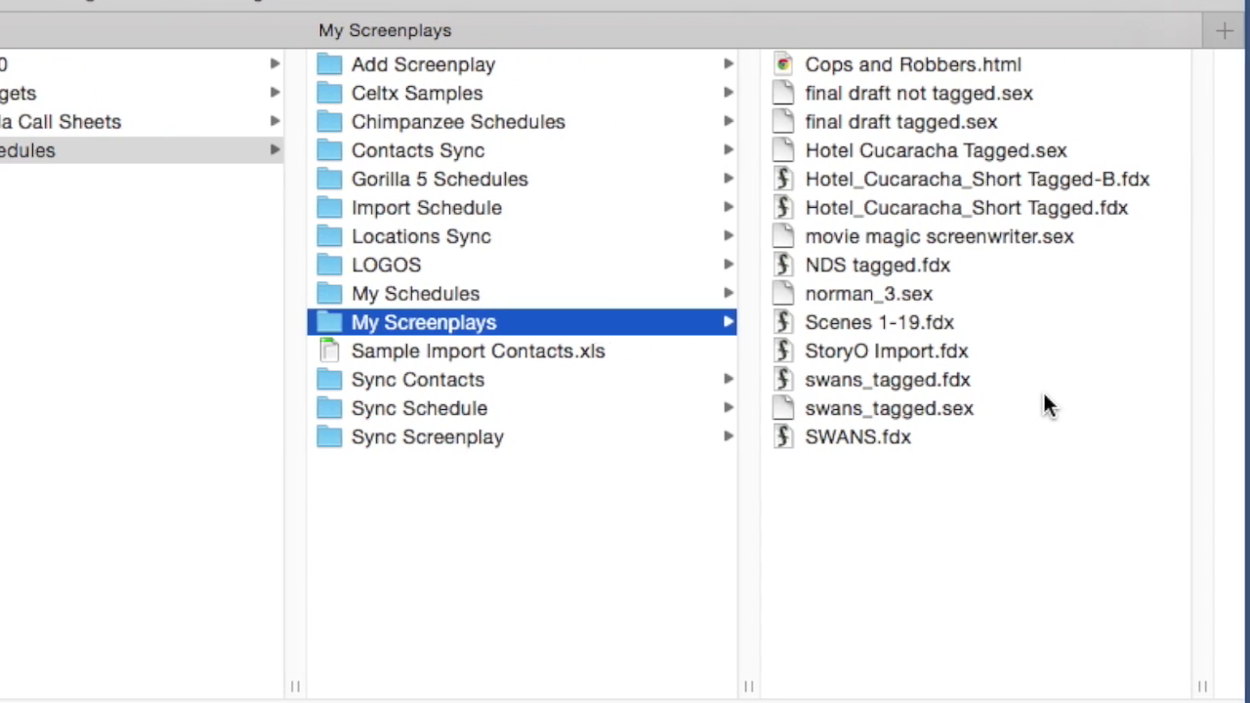
click(939, 203)
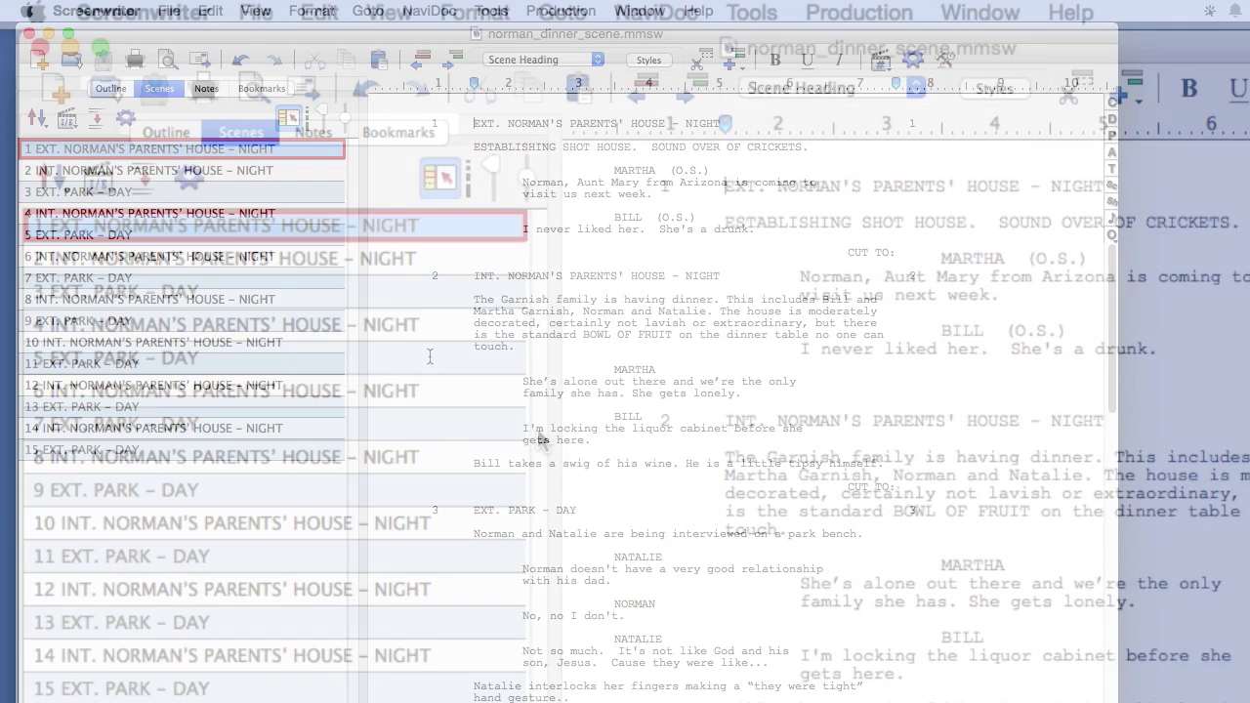
In Screenwriter, export the script in Gorilla Scheduling (.sex) format and move movie magic screenwriter.sex from the desktop into the My Screenplays folder
click(171, 11)
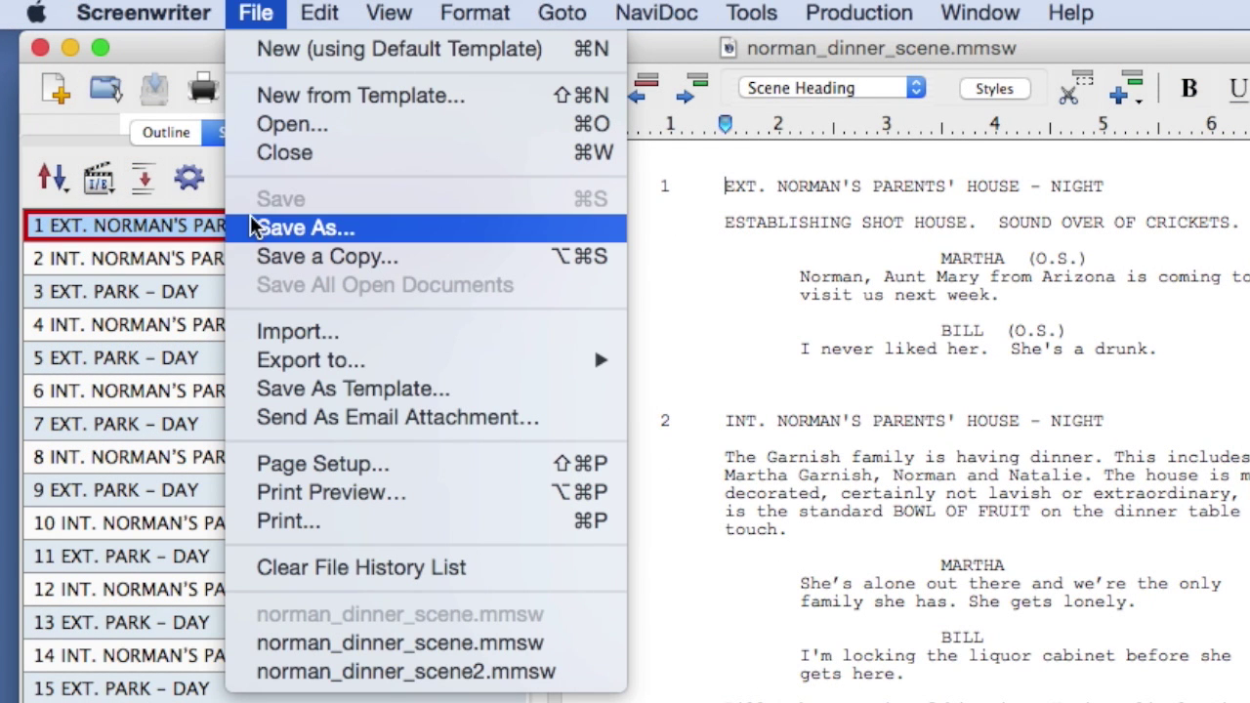
mouse_move(300, 365)
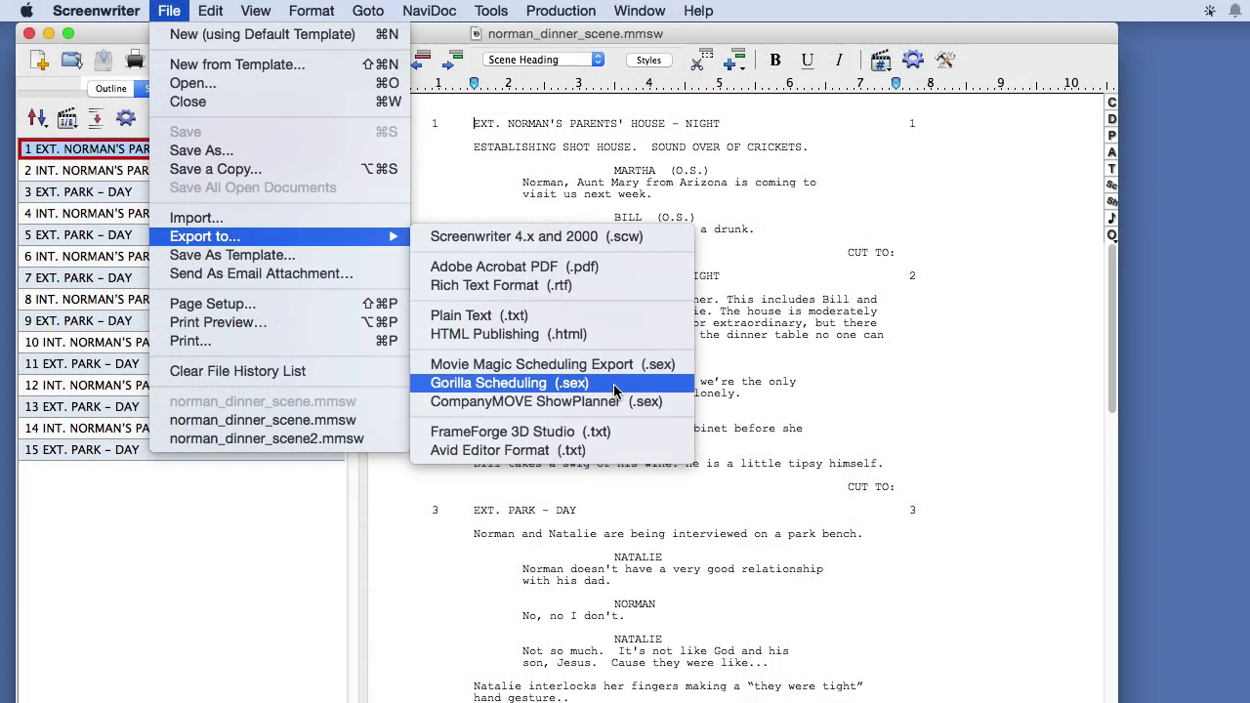
click(615, 387)
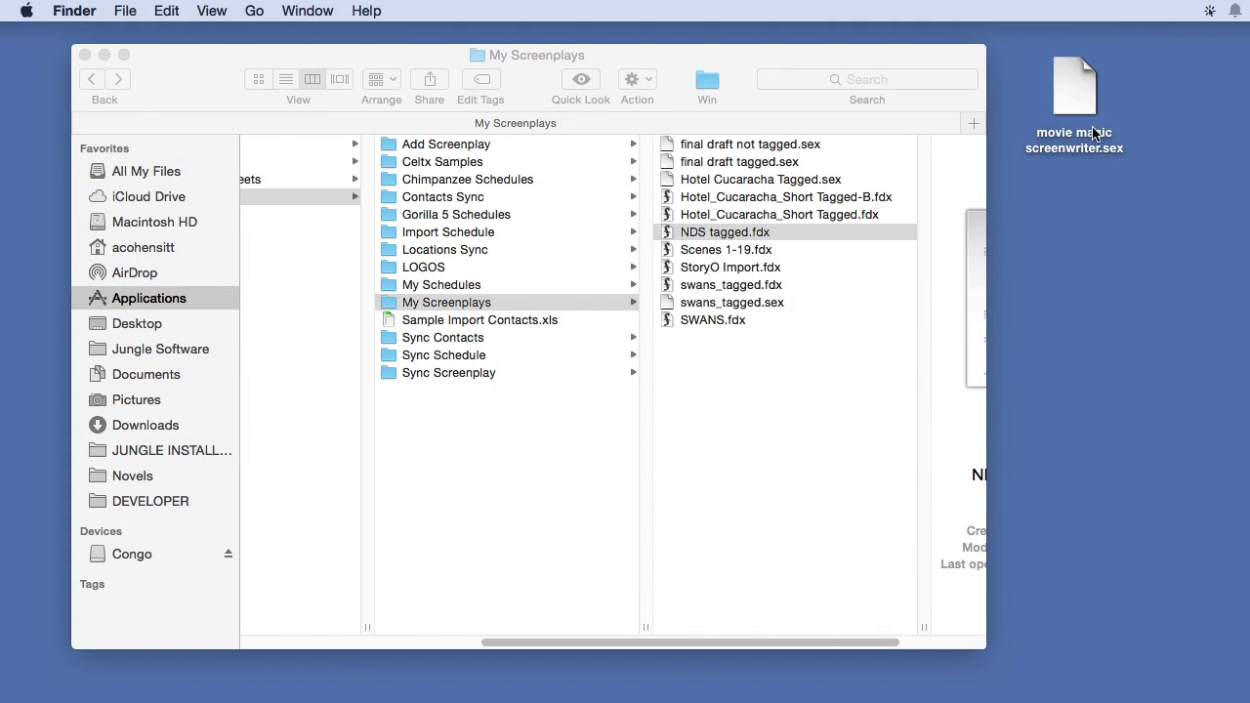
click(1094, 134)
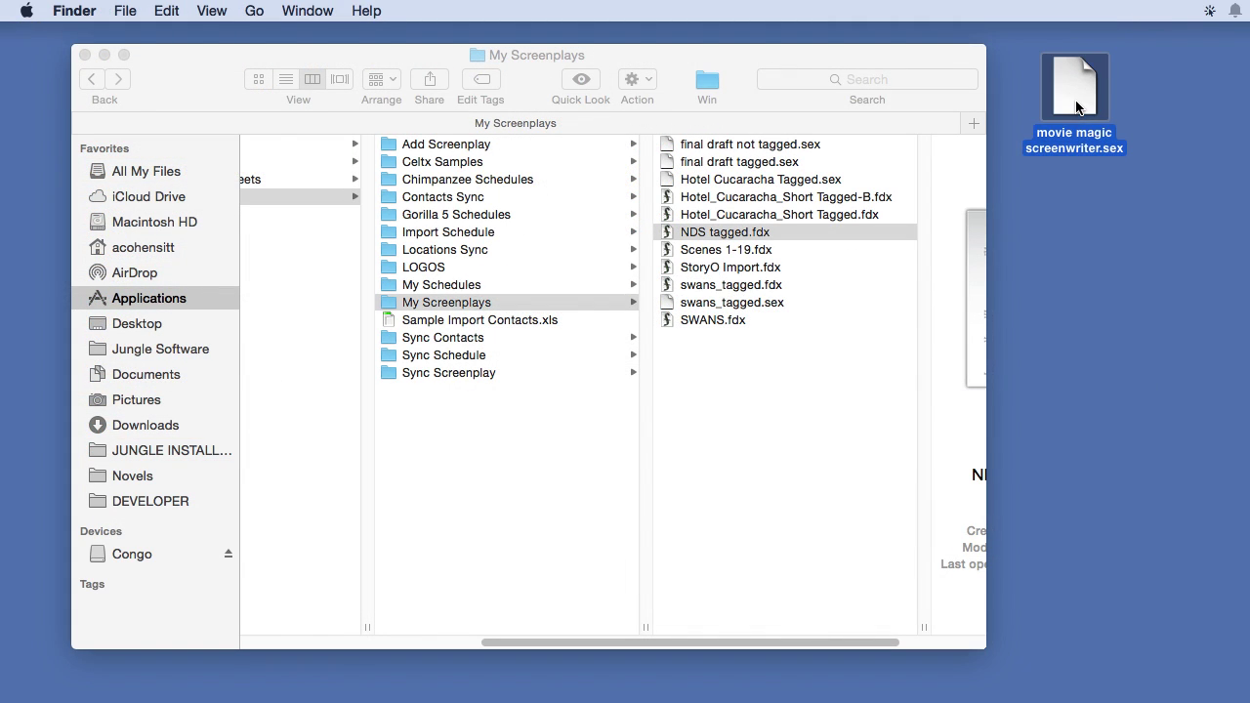
drag(1092, 132, 818, 330)
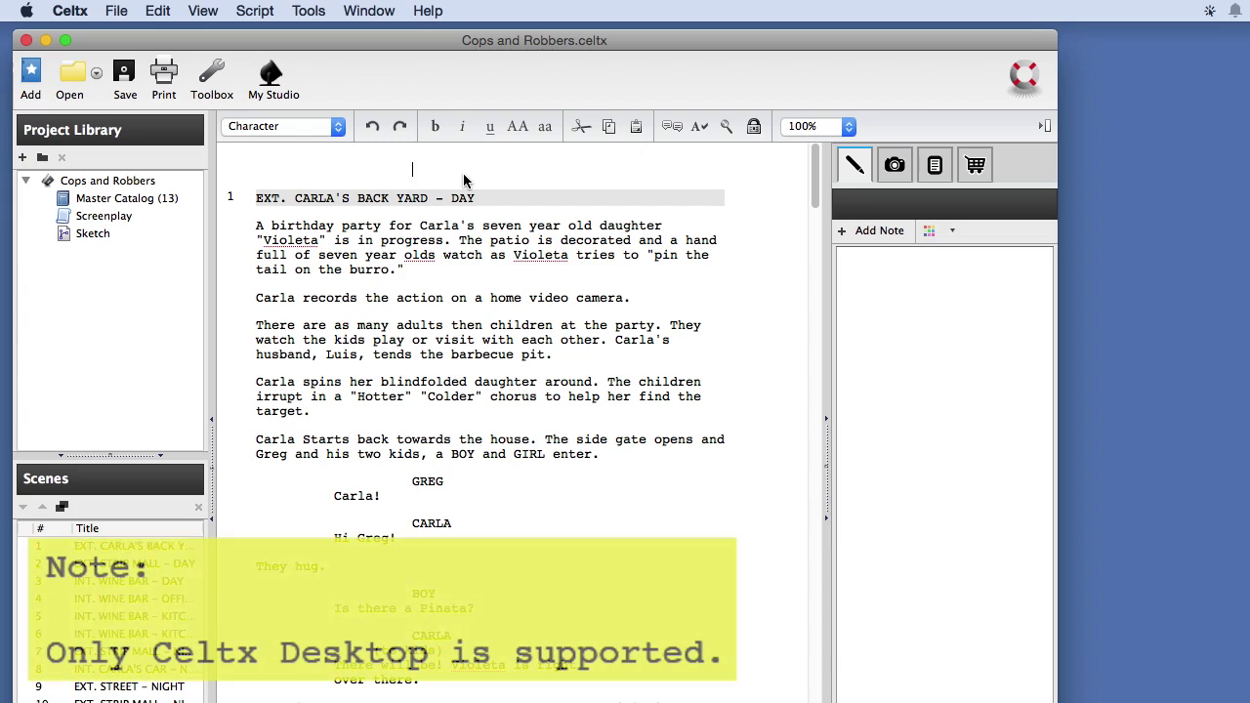
In Celtx, export the Cops and Robbers script as an HTML file and move it from the desktop into the My Screenplays folder
click(260, 12)
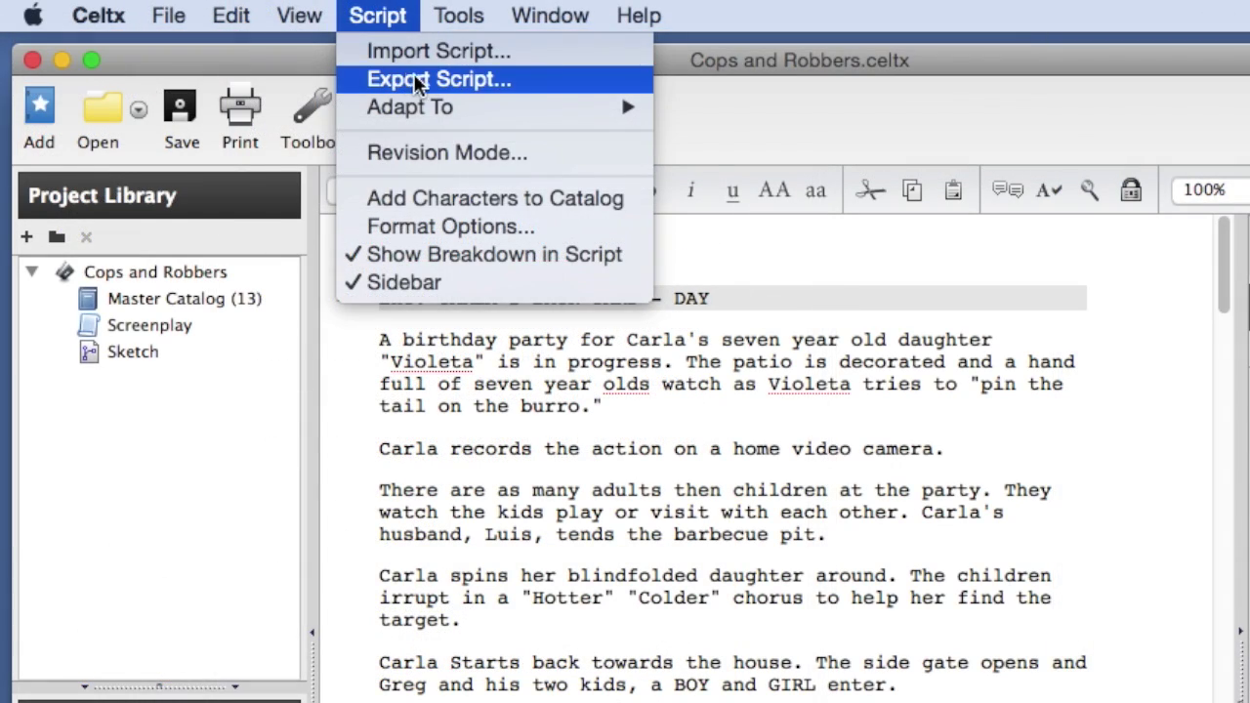
click(376, 53)
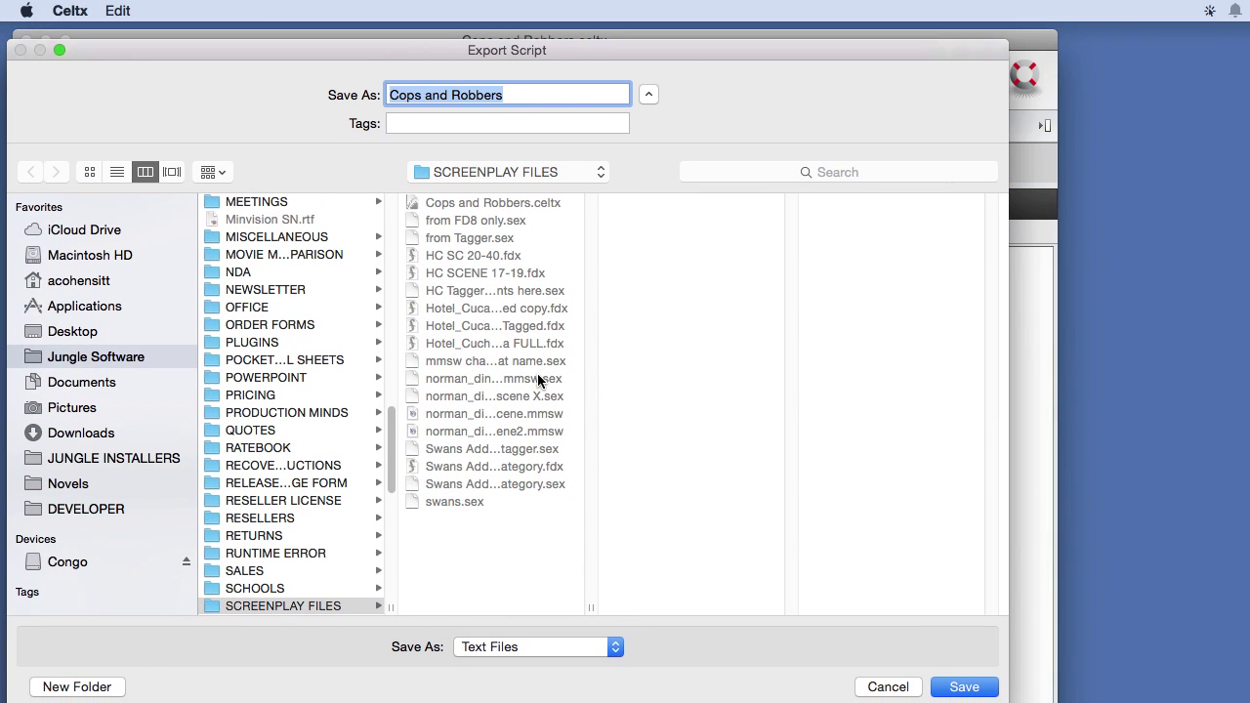
click(542, 647)
click(548, 665)
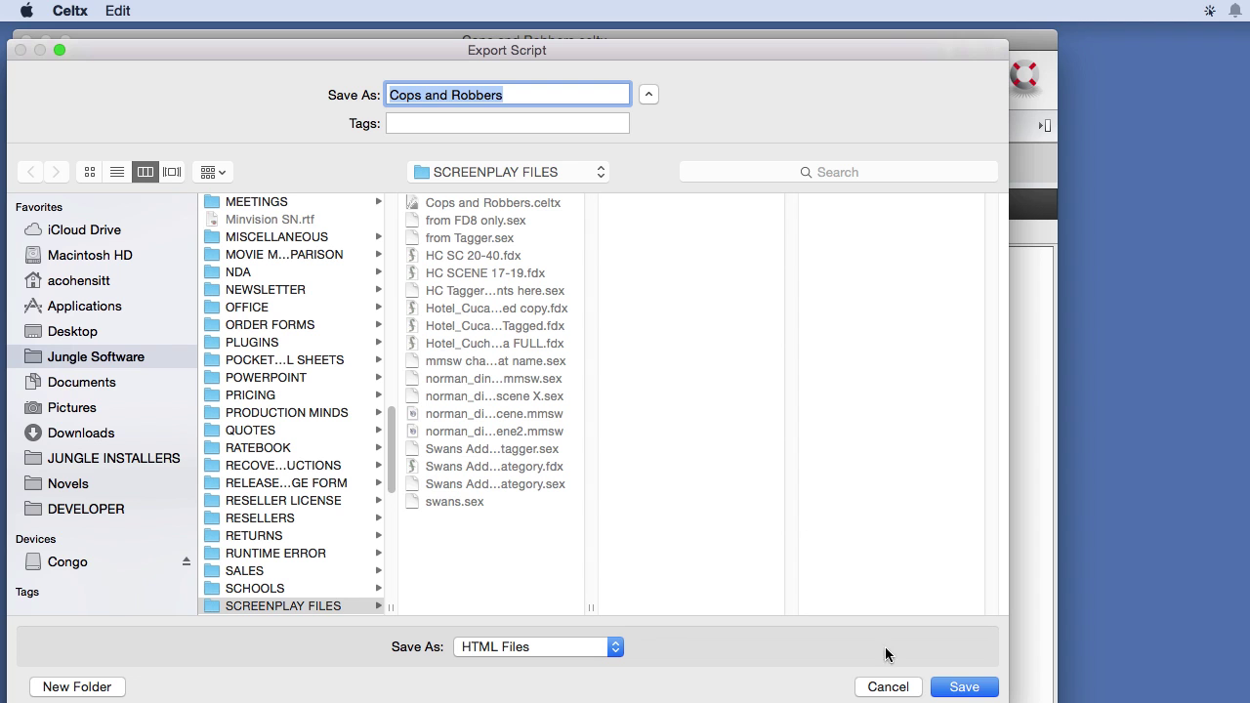
click(975, 690)
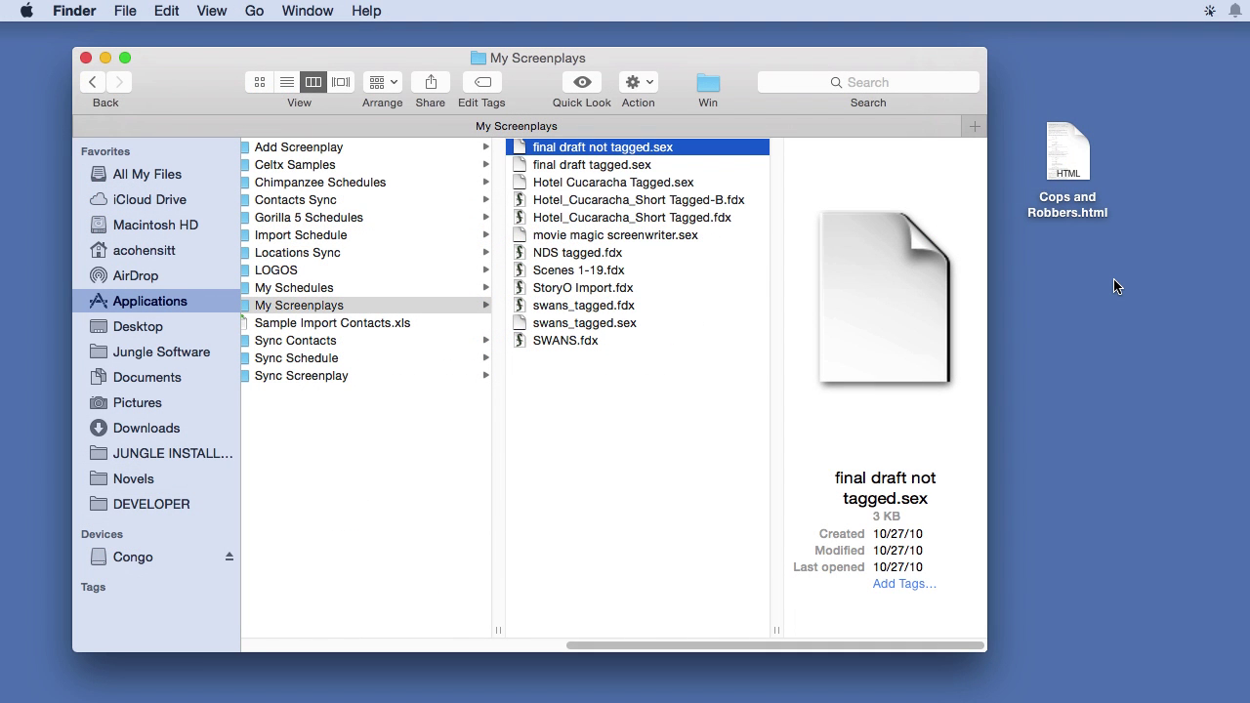
click(1071, 156)
drag(1072, 168, 670, 379)
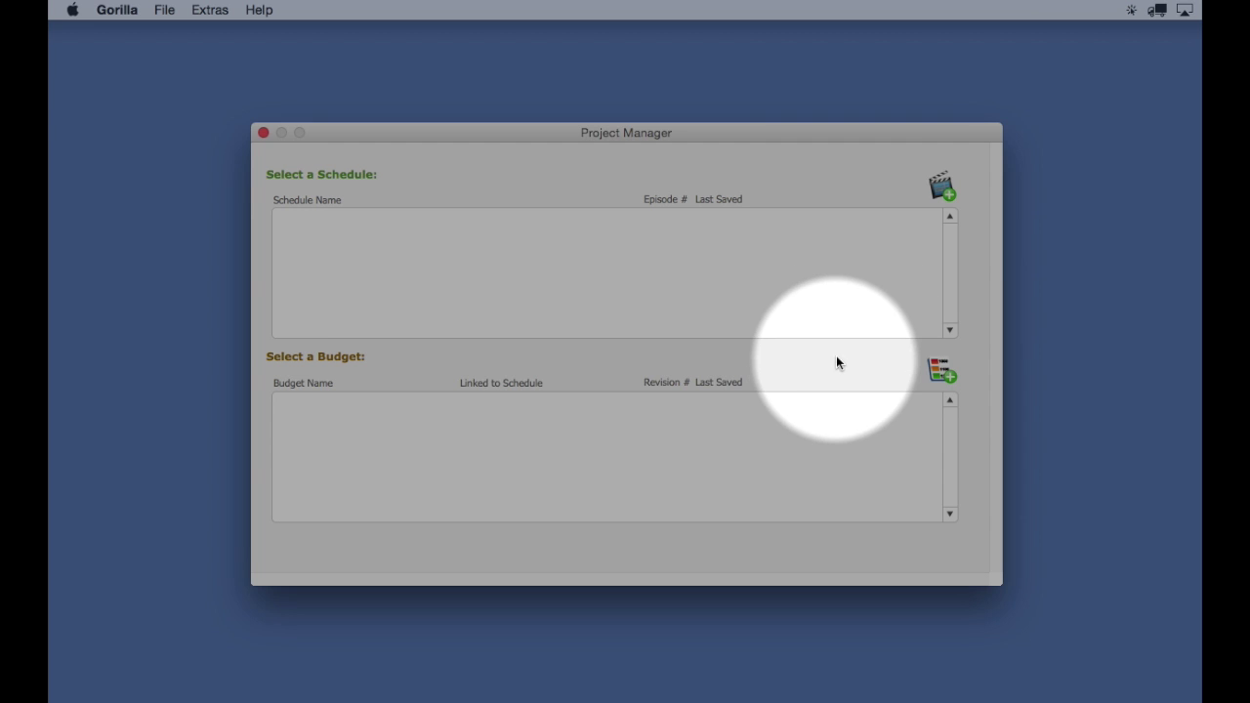
In Gorilla, create a new schedule by importing Hotel_Cucaracha_Short Tagged.fdx, using Hotel_Cucaracha_Short Tagged as the schedule name
click(942, 193)
drag(876, 122, 667, 33)
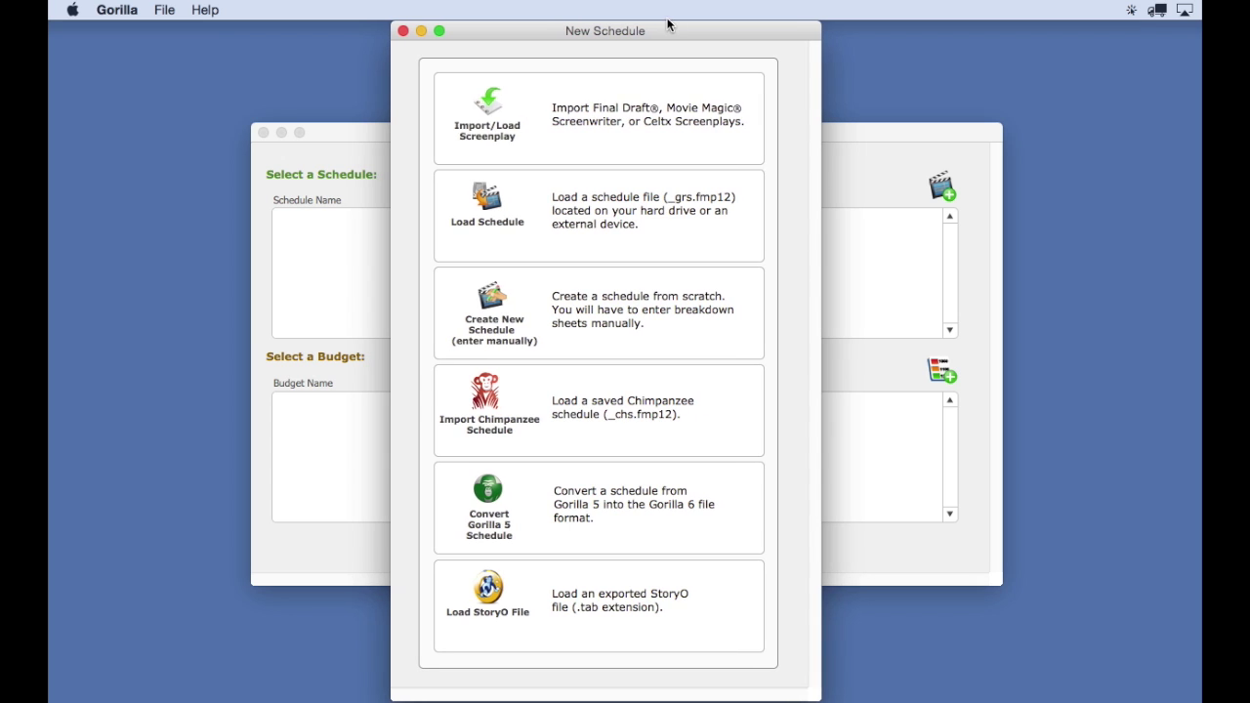
click(581, 136)
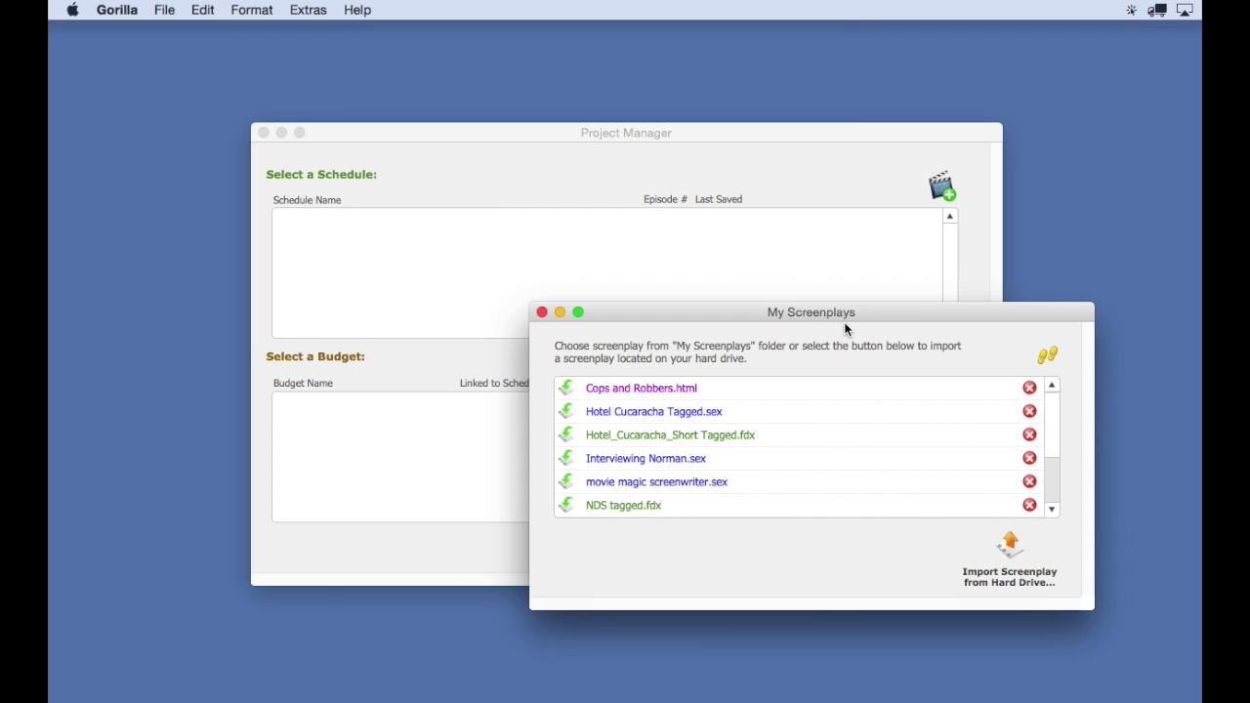
drag(848, 312, 679, 188)
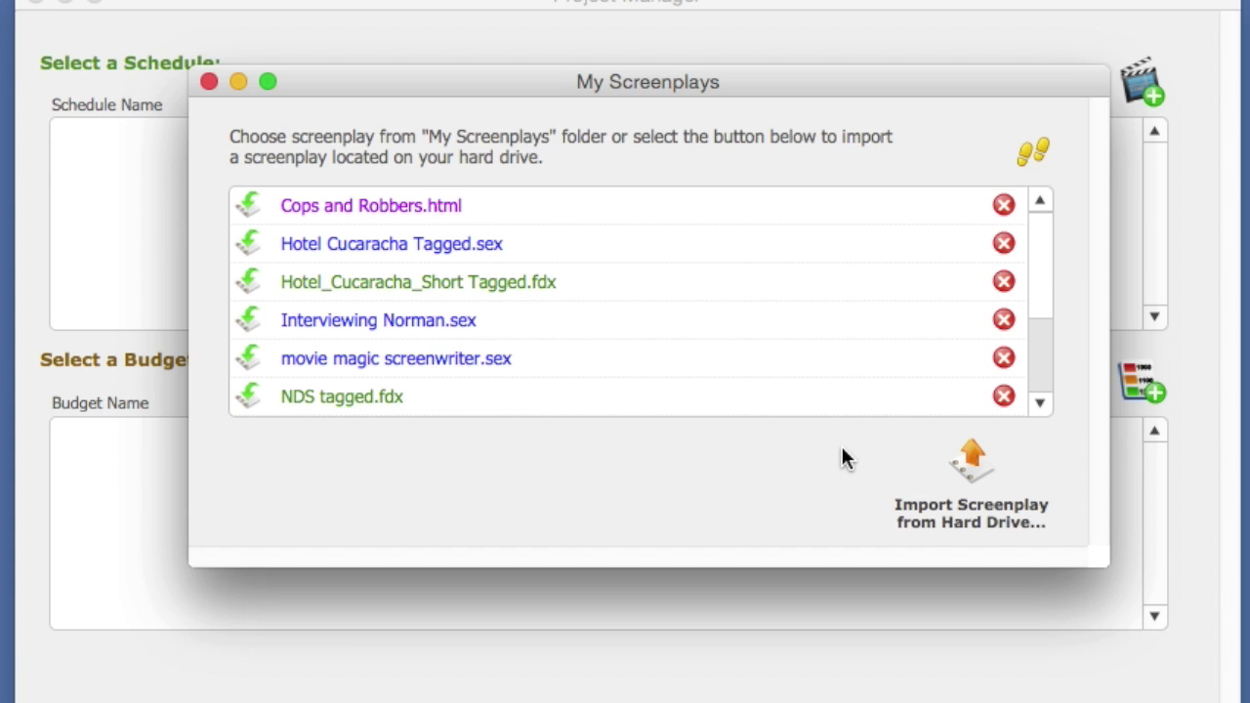
click(458, 282)
drag(695, 263, 584, 134)
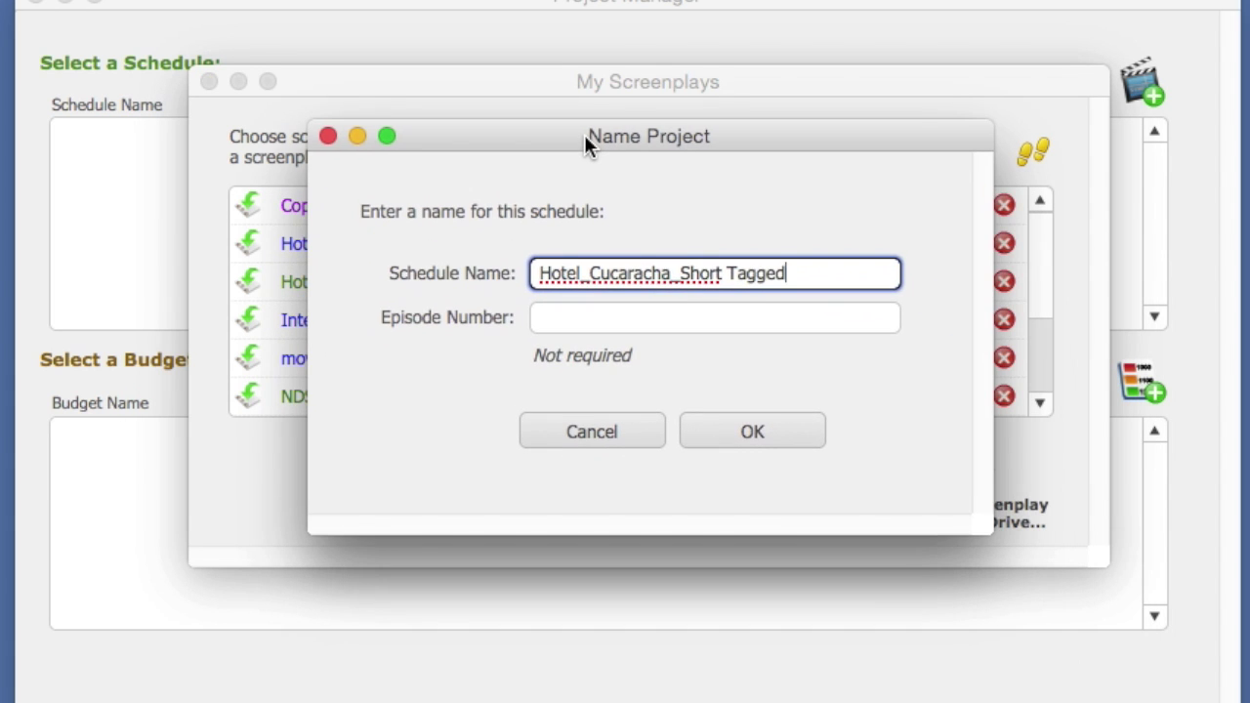
click(785, 424)
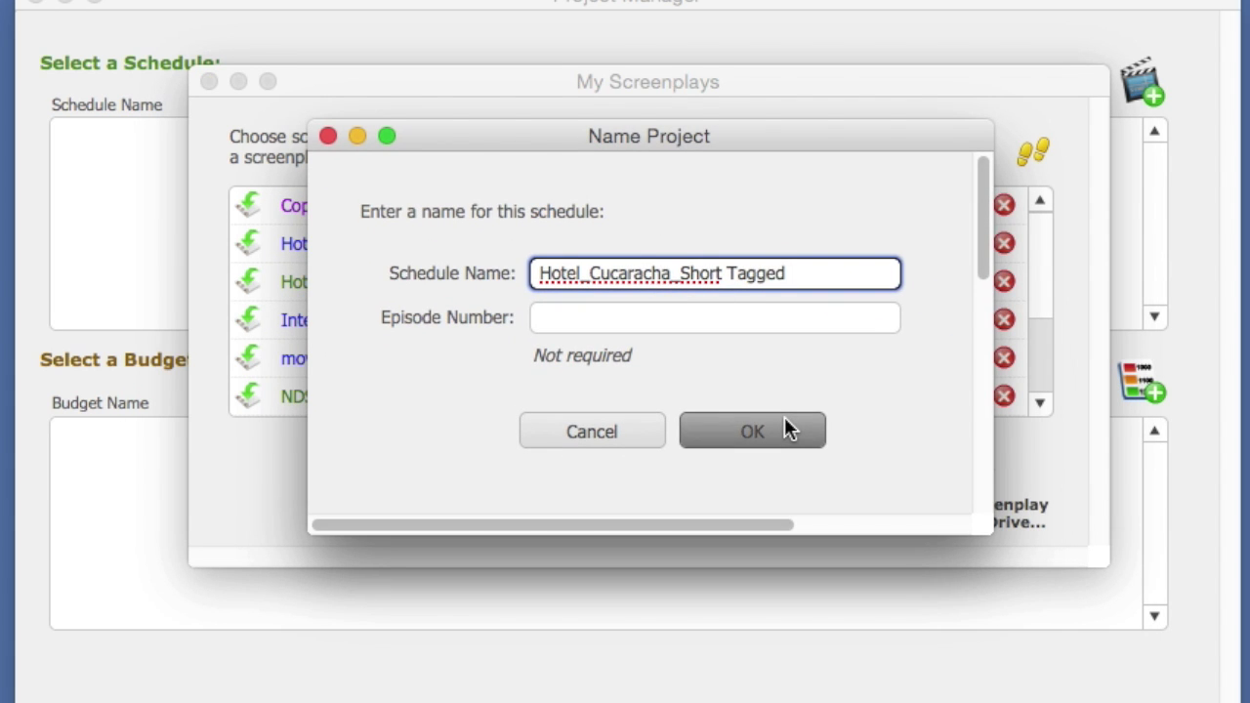